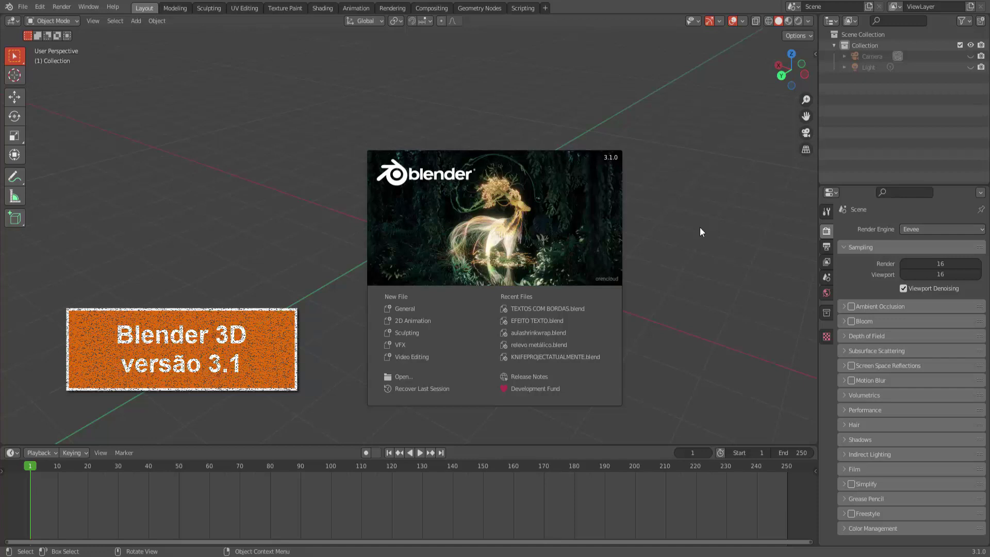
Dismiss the splash screen and add a text object to the scene.
click(672, 212)
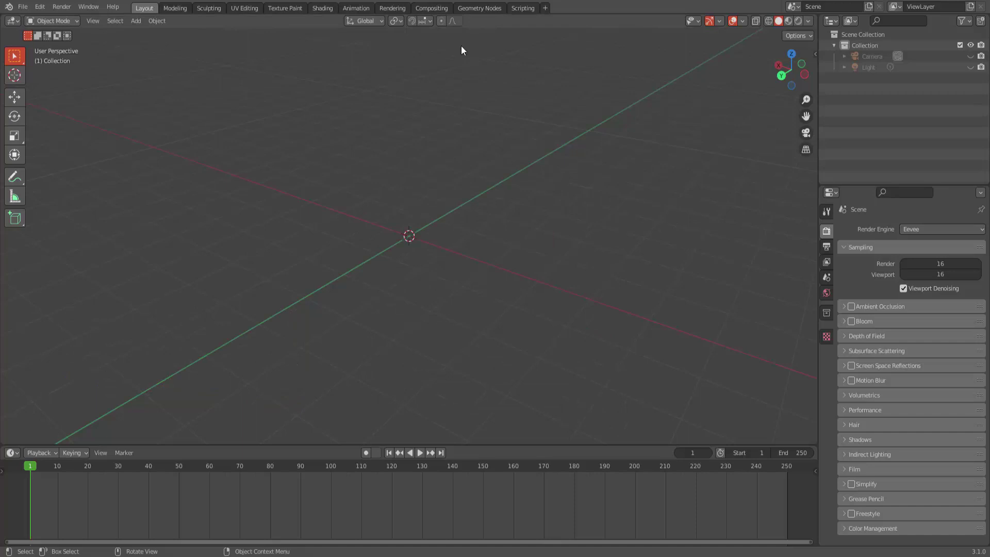
drag(784, 82, 322, 84)
click(136, 21)
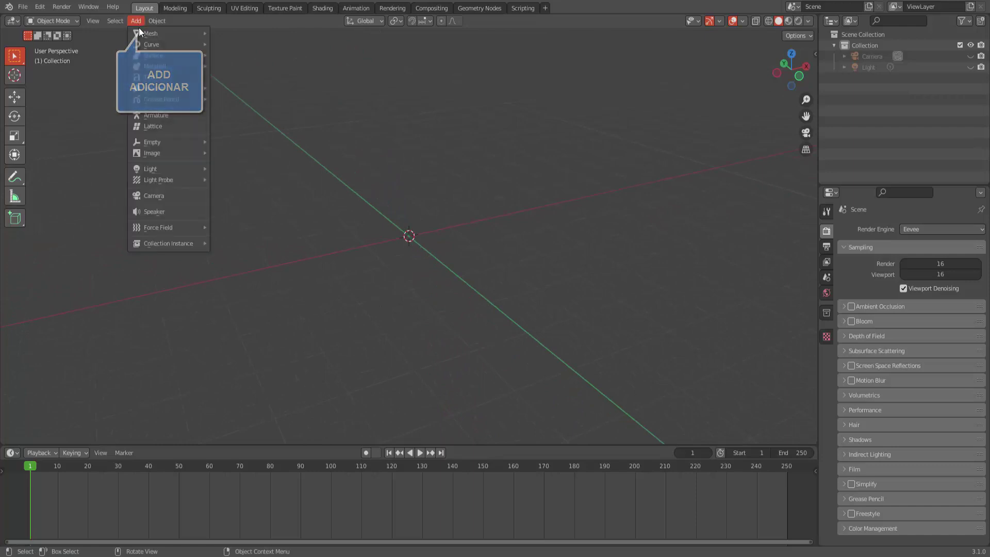
click(154, 78)
In Edit Mode, change the text object's wording to TEXTO, then return to Object Mode.
middle_drag(575, 298, 573, 302)
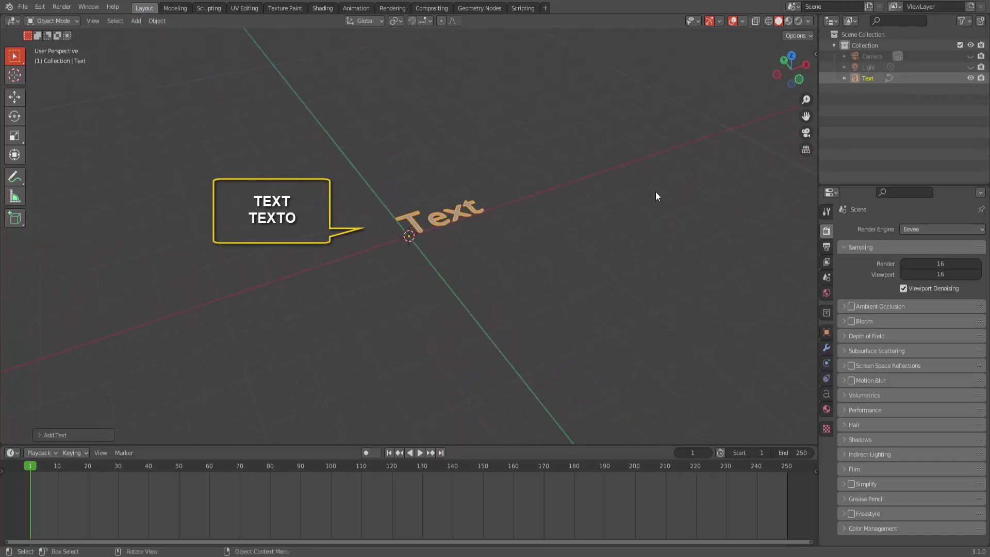
click(789, 58)
scroll(637, 238, up, 4)
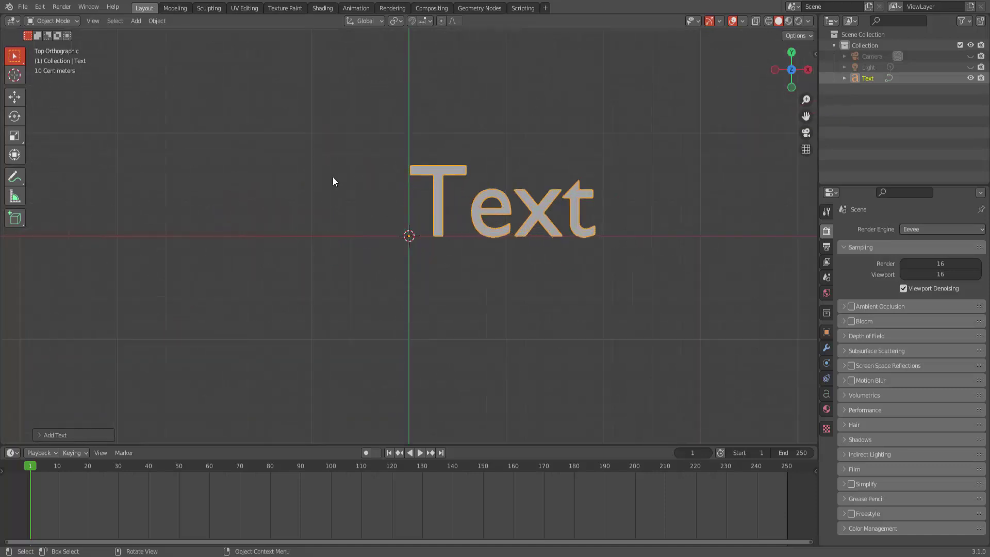
click(57, 18)
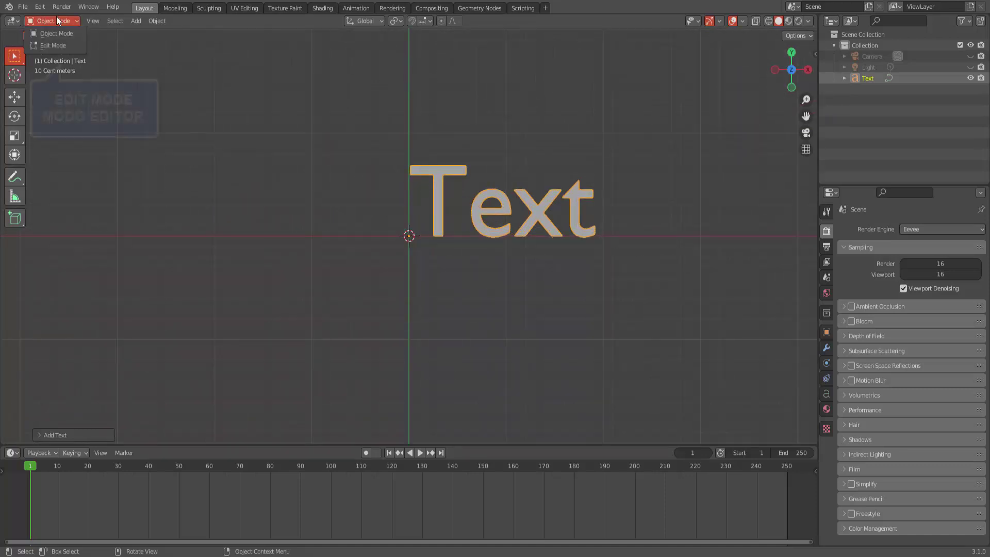
click(55, 45)
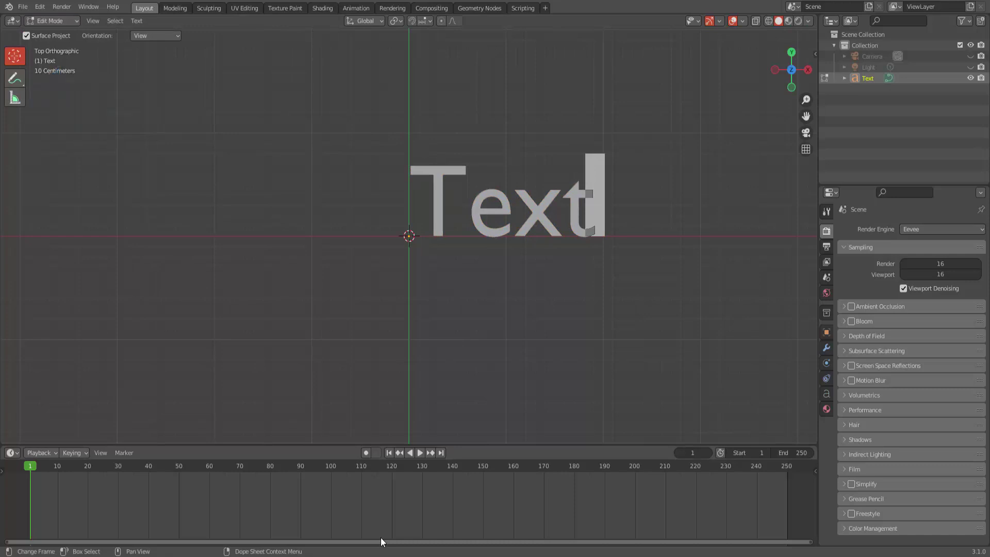
key(BackSpace)
key(BackSpace)
key(BackSpace)
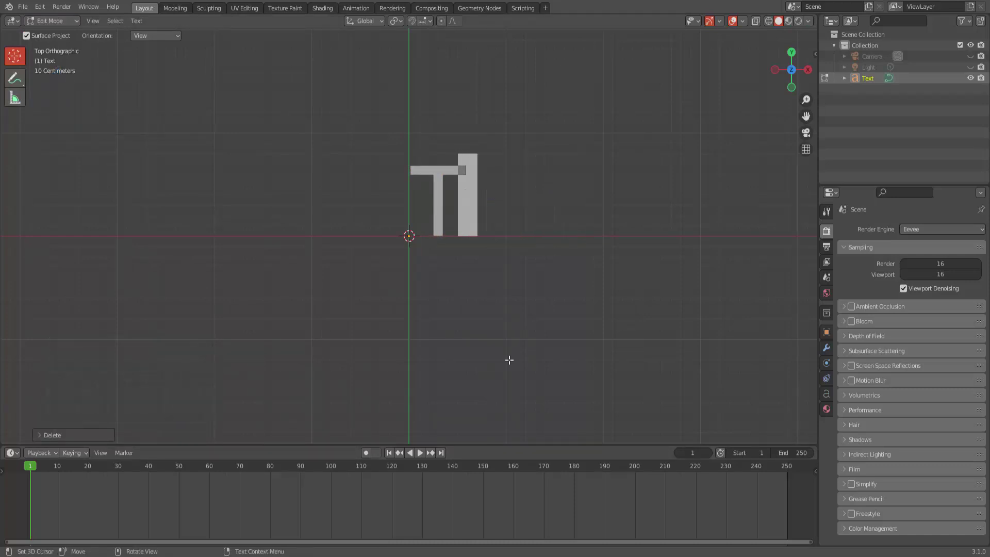
text(EXT)
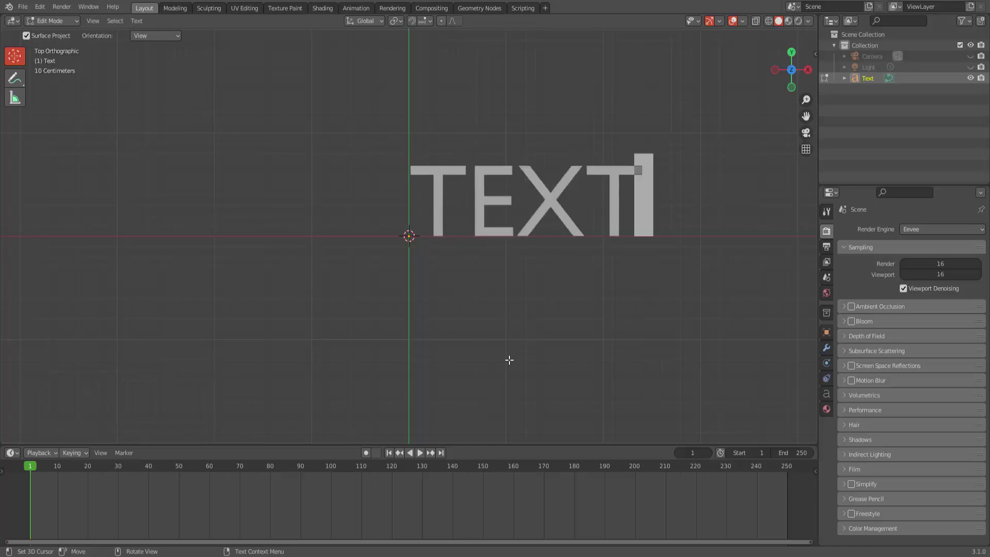
text(O)
scroll(541, 307, down, 2)
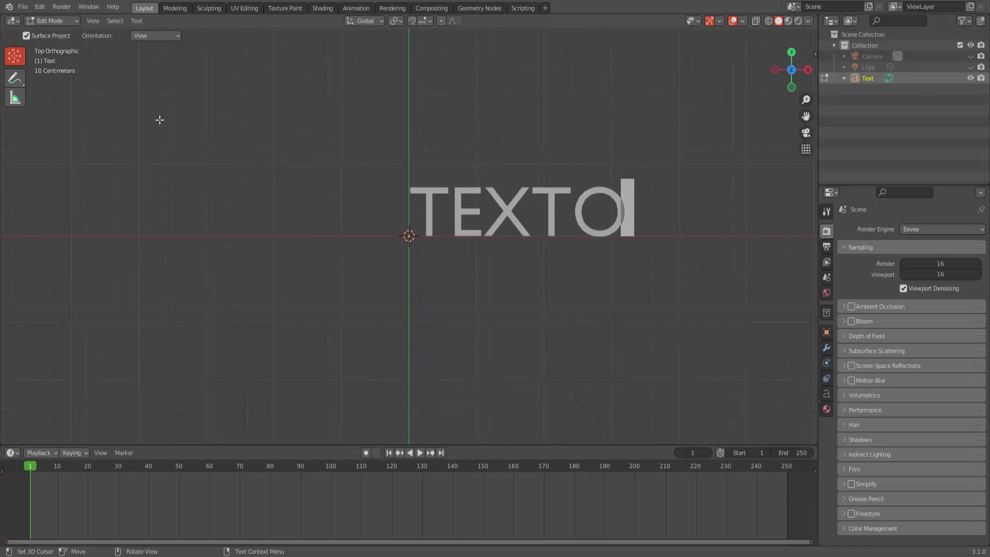
click(62, 20)
click(61, 32)
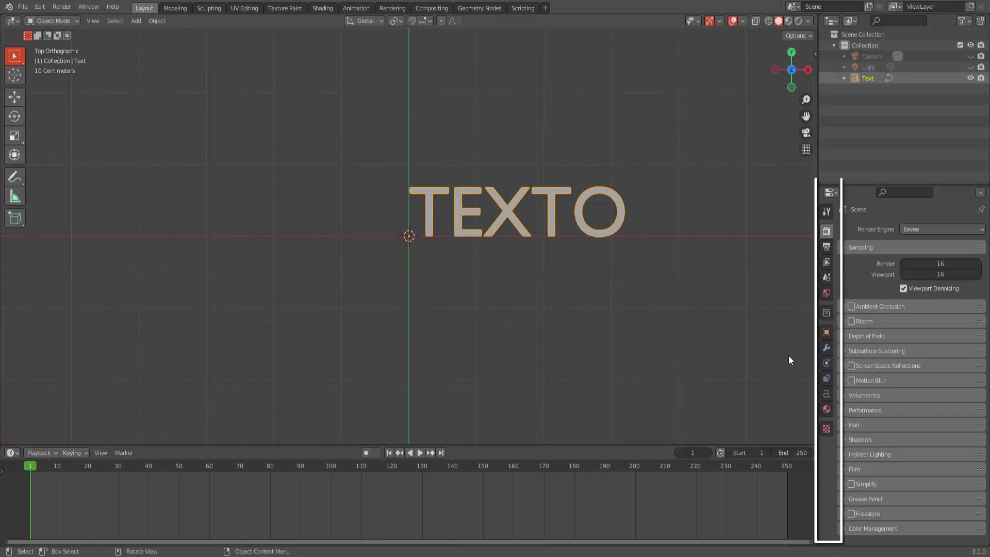
Set the text's paragraph alignment to Center both horizontally and vertically.
click(826, 395)
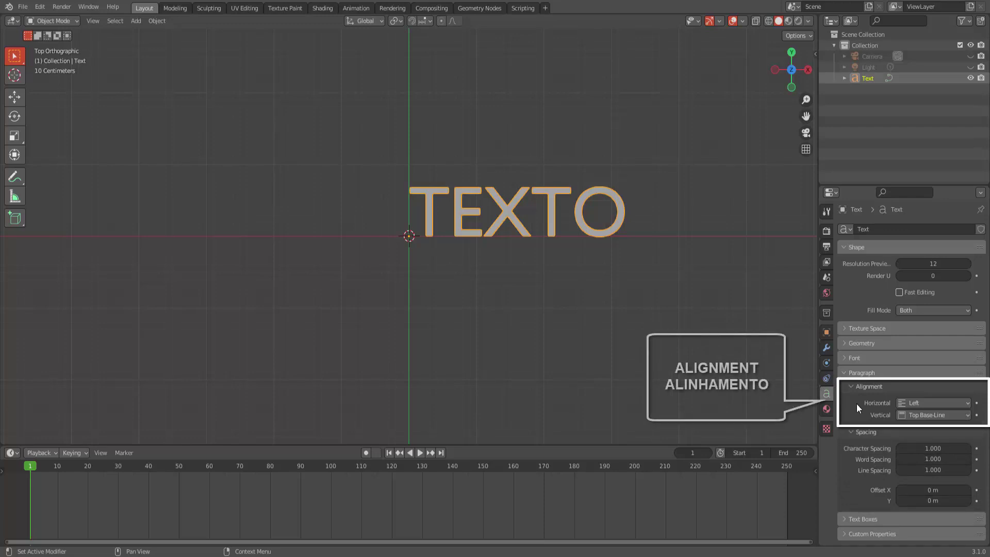
click(926, 402)
click(920, 426)
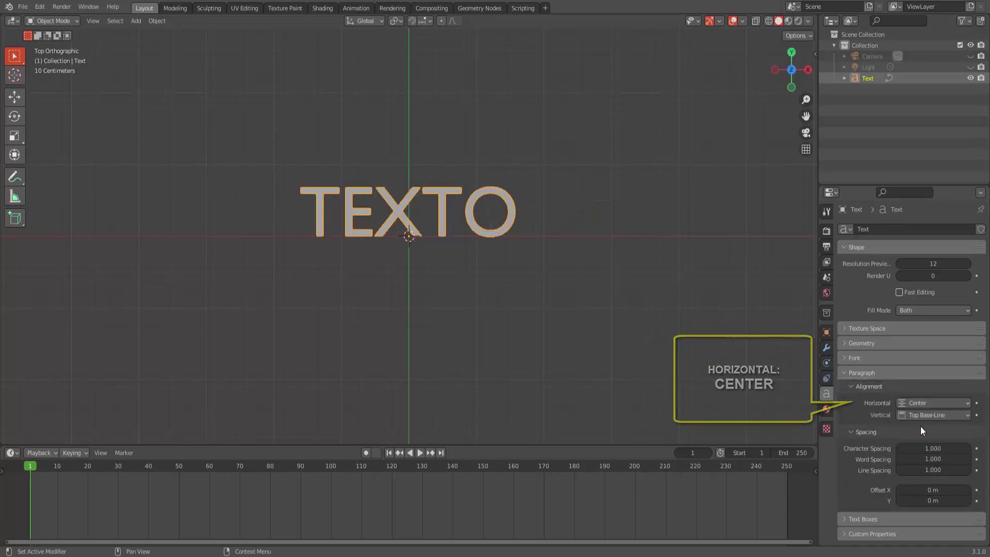
click(935, 415)
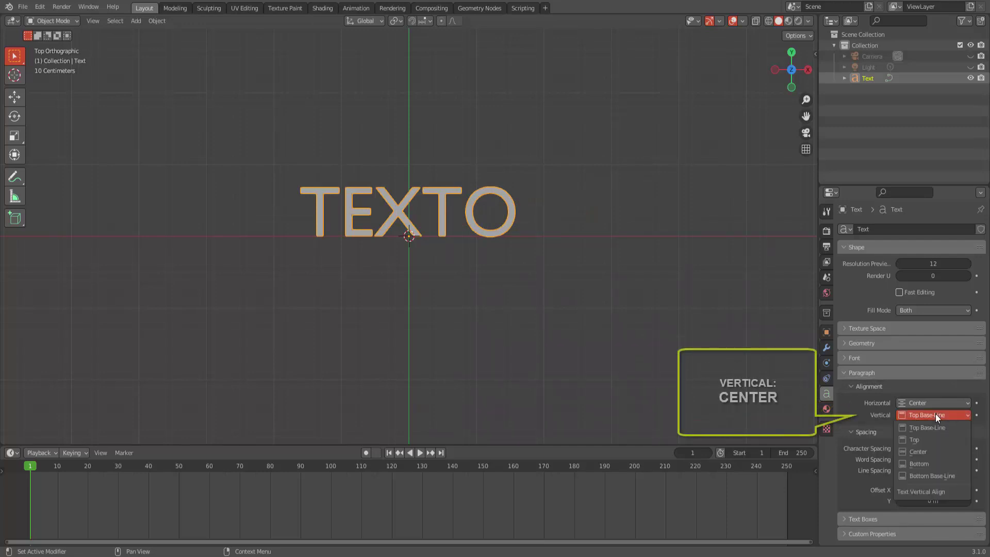
click(927, 451)
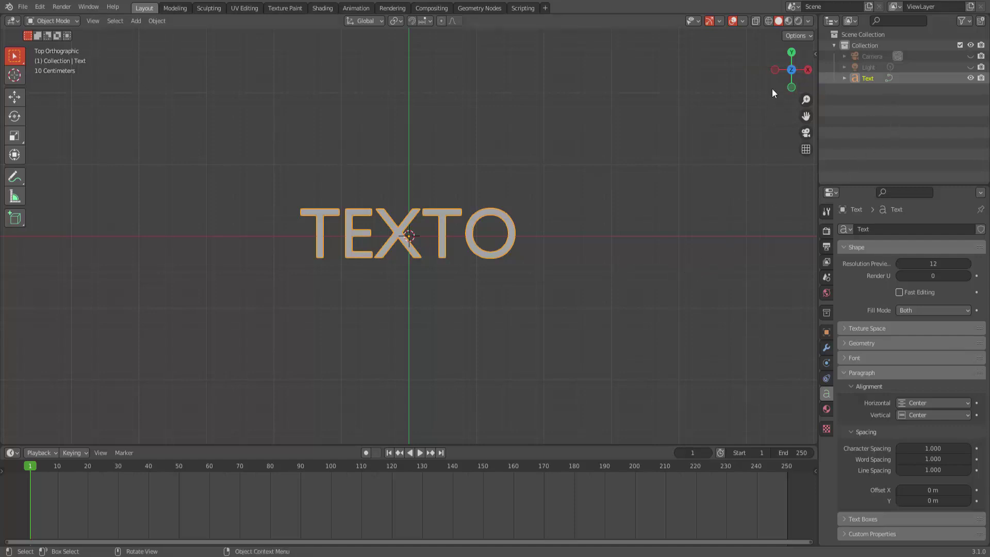
Convert the TEXTO text object to a mesh.
drag(778, 79, 577, 209)
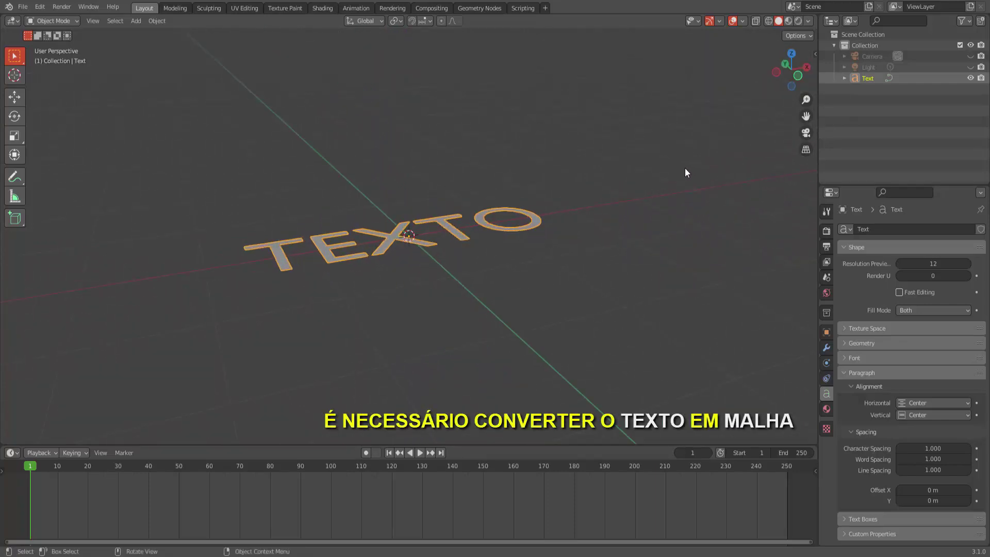
right_click(658, 162)
mouse_move(657, 161)
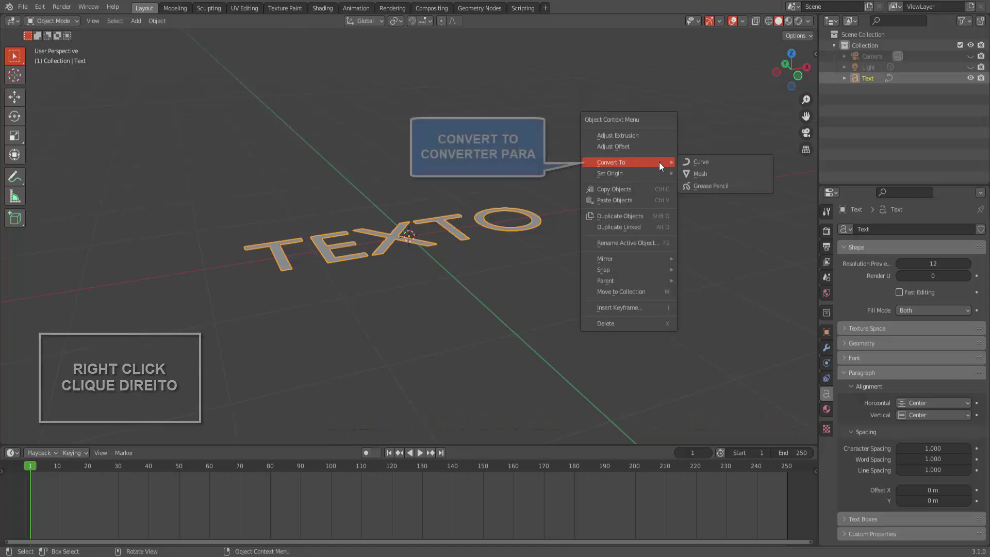
click(711, 174)
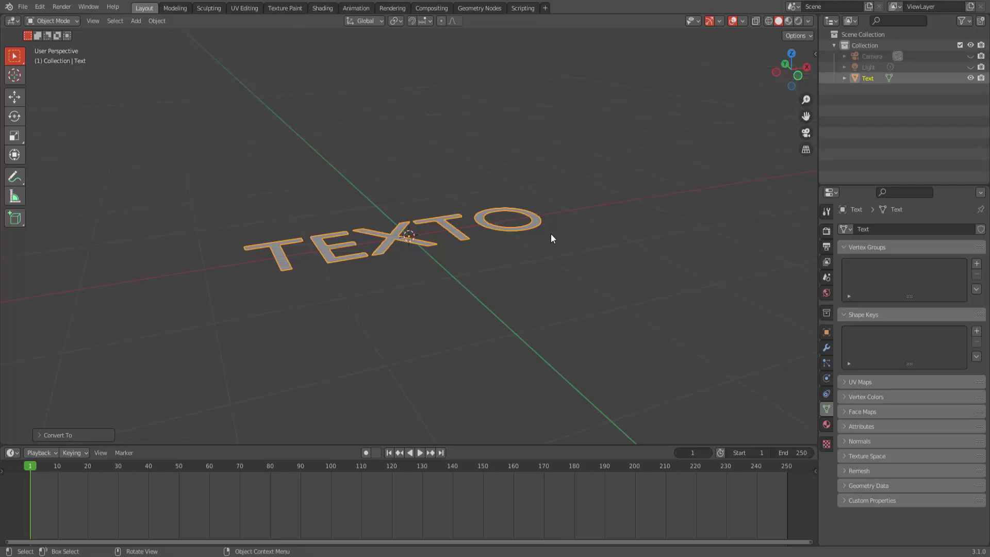
In Edit Mode, merge all of the text mesh's vertices by distance, then return to Object Mode.
click(52, 21)
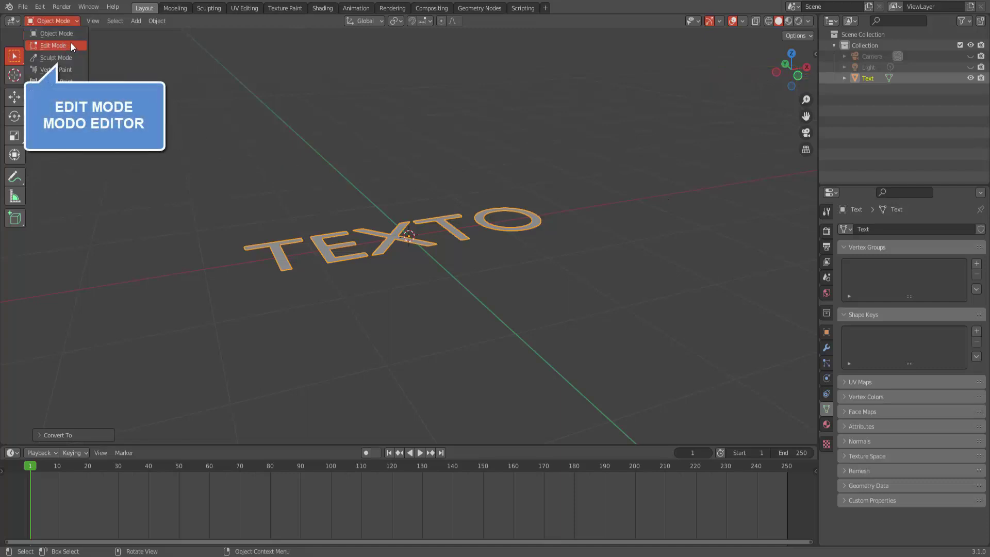
click(53, 46)
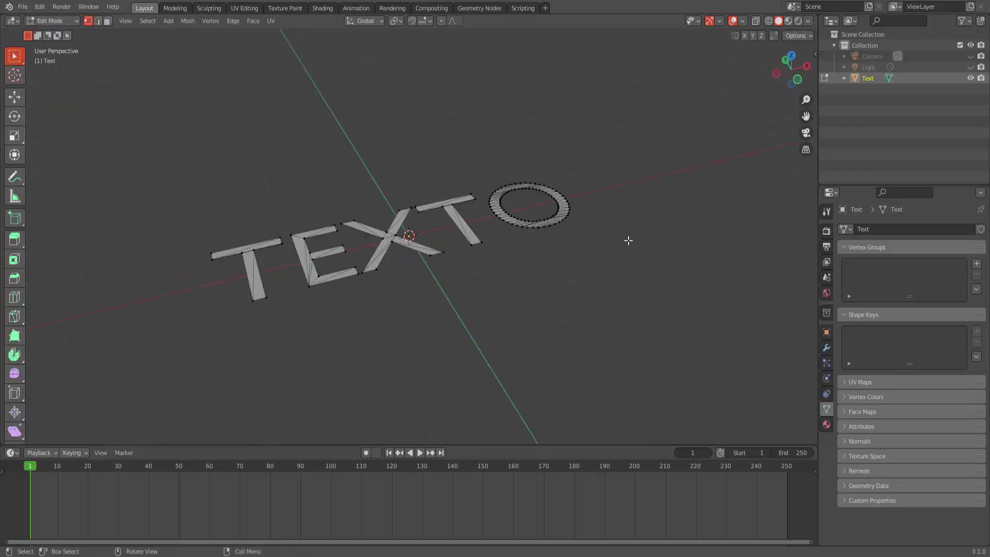
key(a)
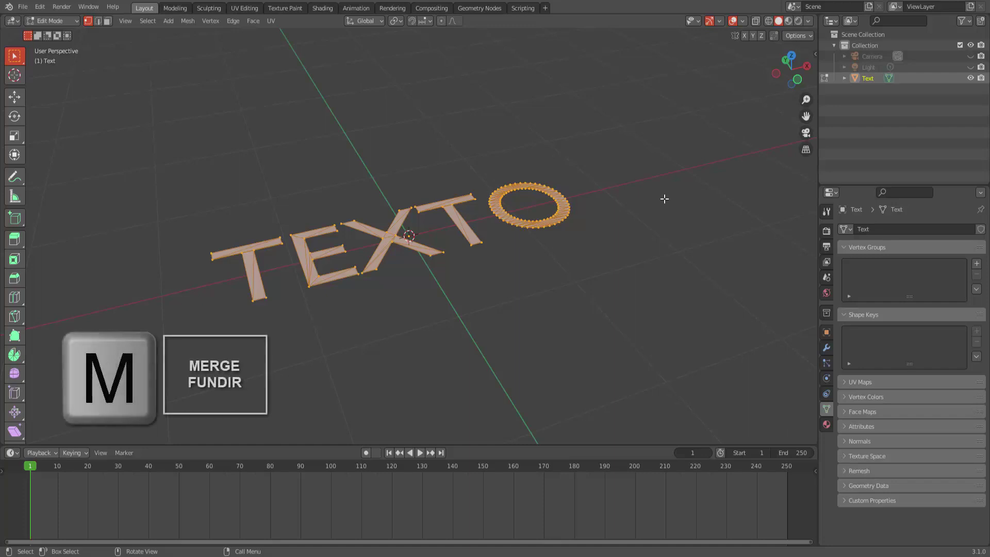
key(m)
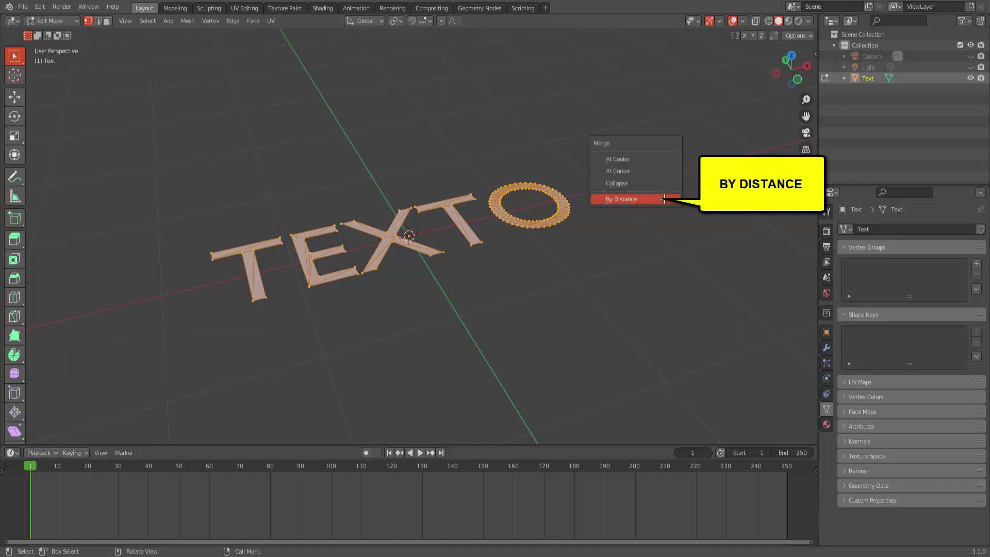
click(653, 199)
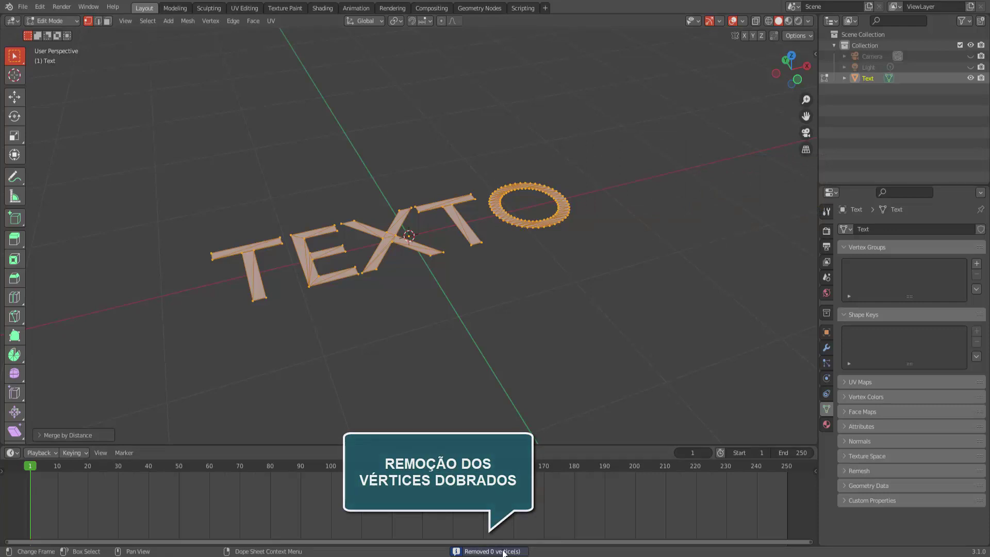
middle_drag(523, 328, 79, 84)
click(57, 22)
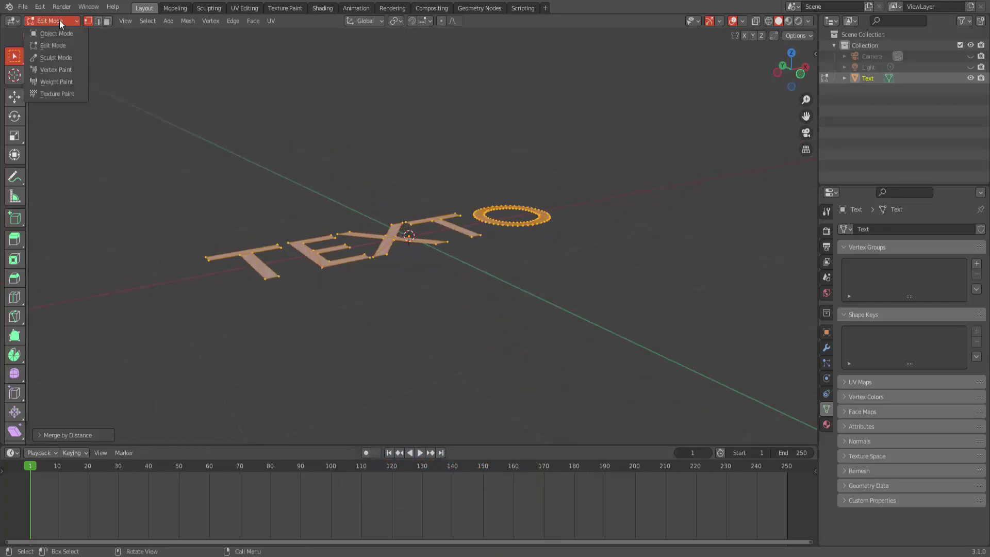
click(62, 32)
click(58, 35)
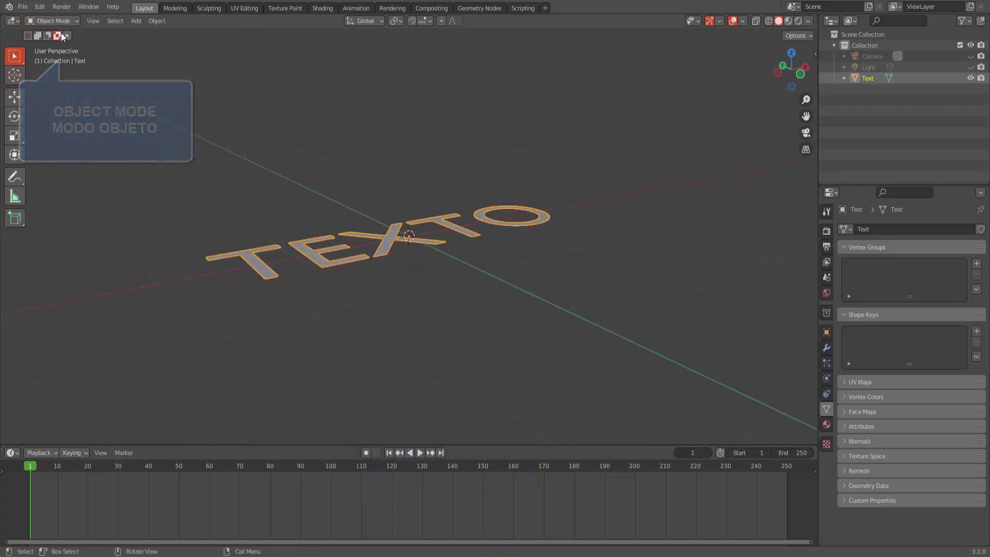
In Edit Mode, extrude the whole text mesh upward along Z into tall letters, then return to Object Mode.
mouse_move(495, 284)
middle_down()
mouse_move(498, 276)
mouse_move(492, 294)
middle_up()
key(ctrl+z)
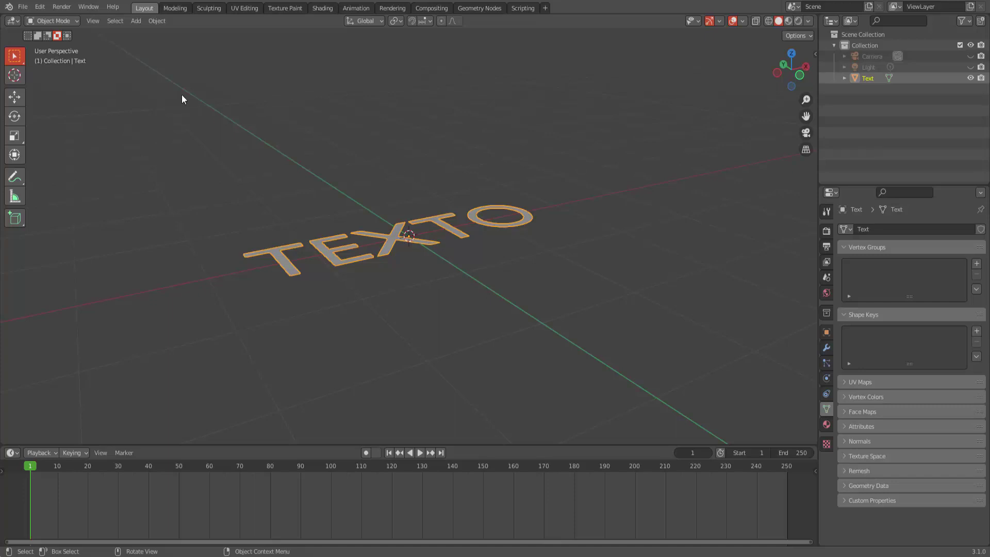
click(57, 22)
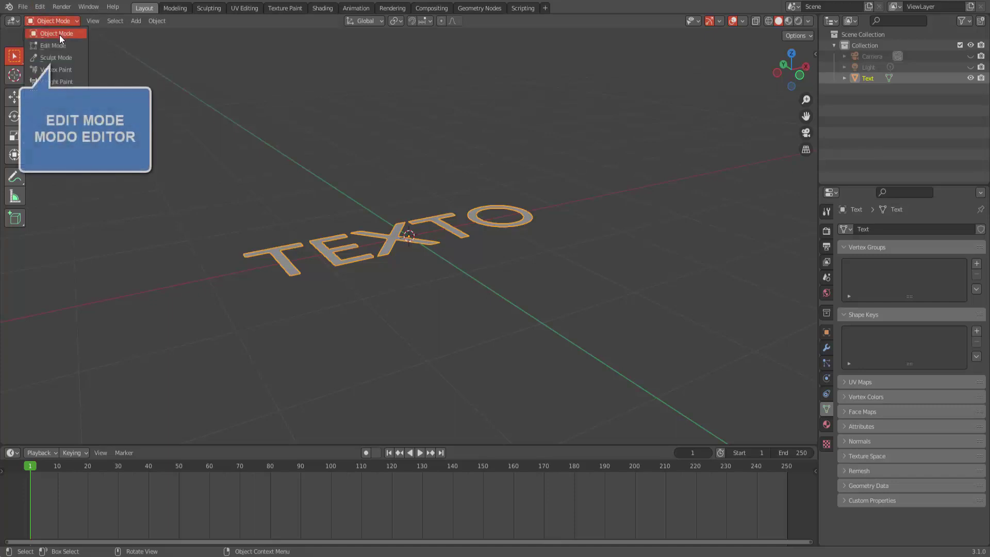
click(59, 44)
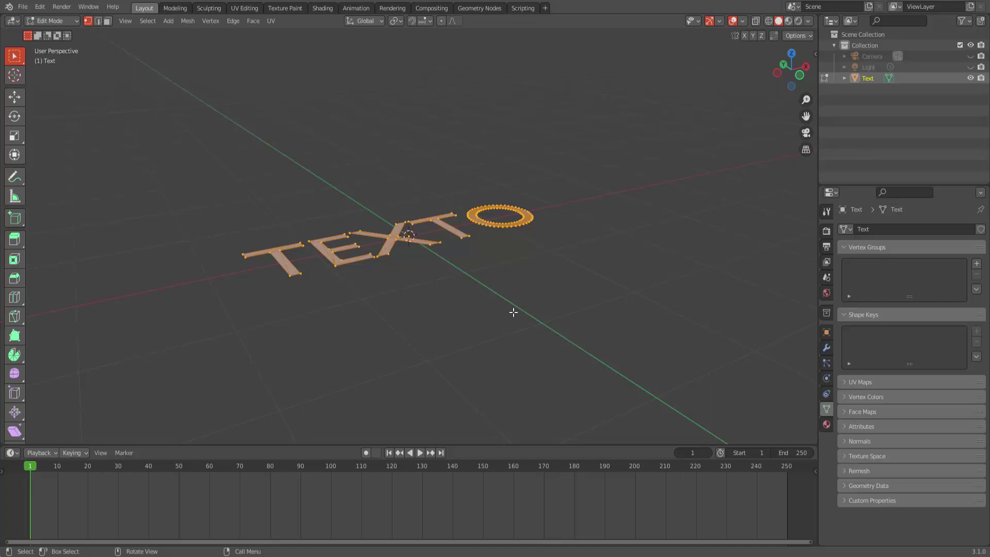
key(e)
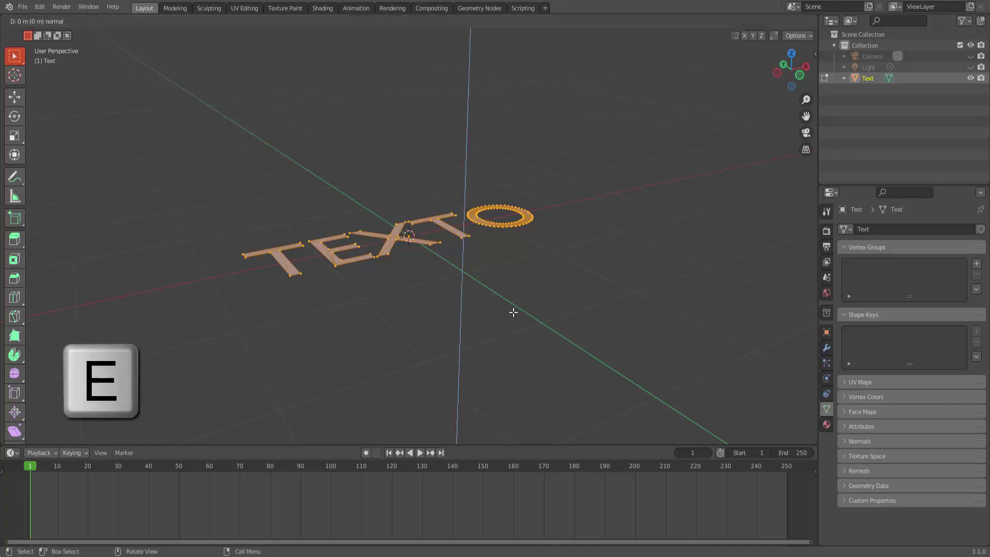
key(z)
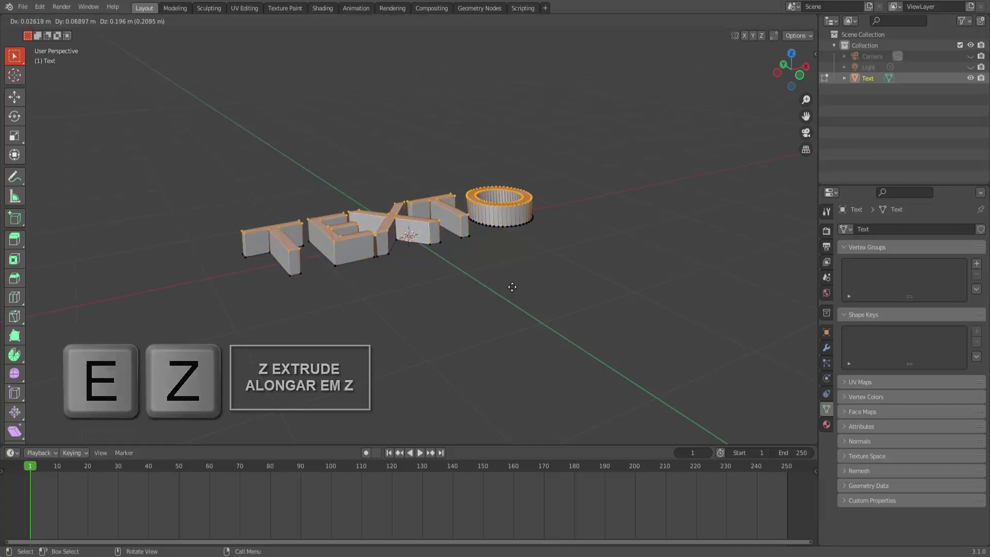
click(515, 249)
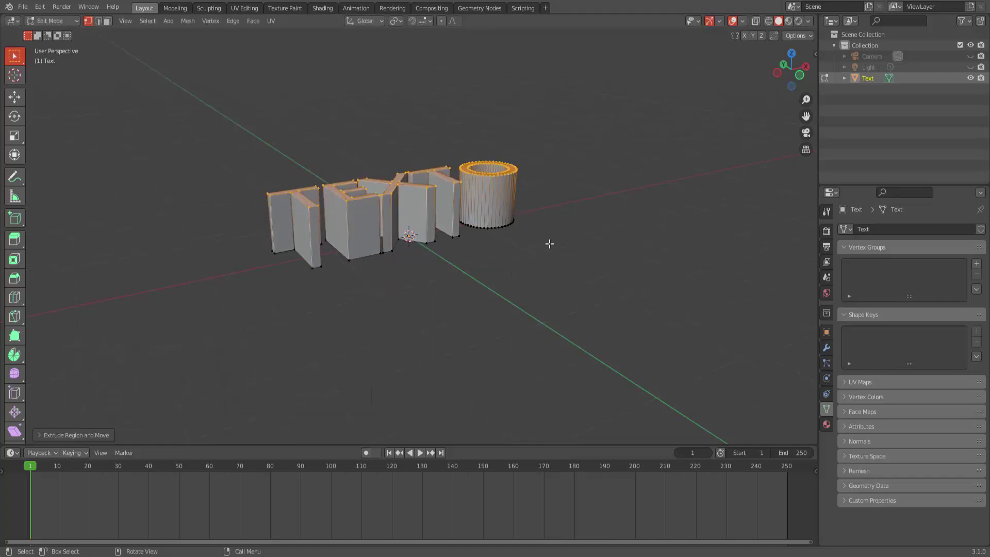
middle_drag(549, 244, 541, 264)
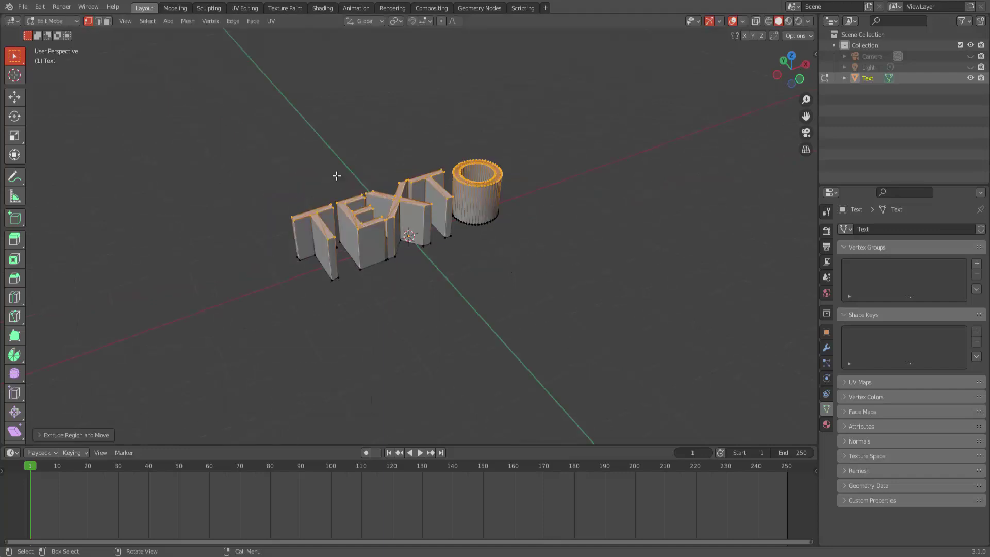
click(63, 23)
click(56, 33)
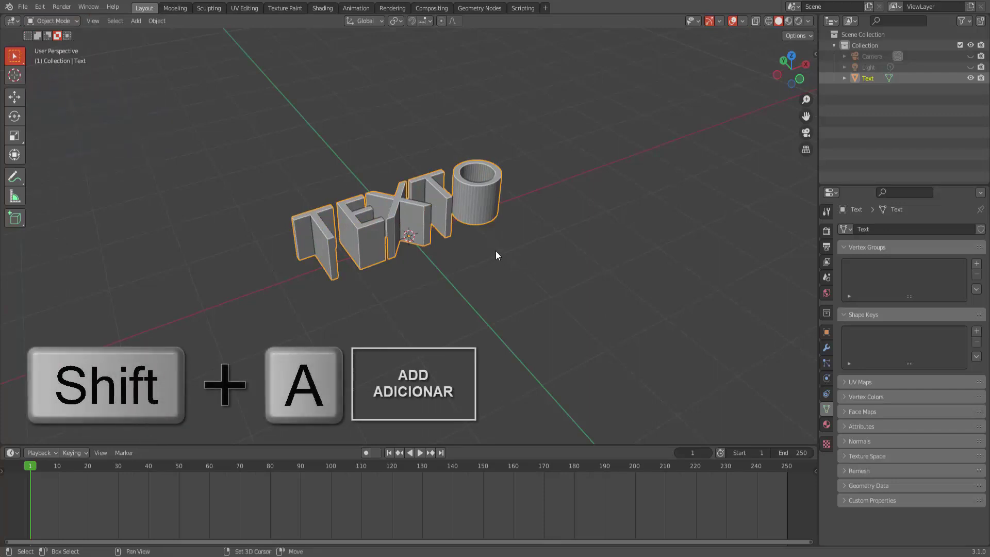
Add a mesh cube around the TEXTO lettering and flatten it somewhat along Z.
key(shift+a)
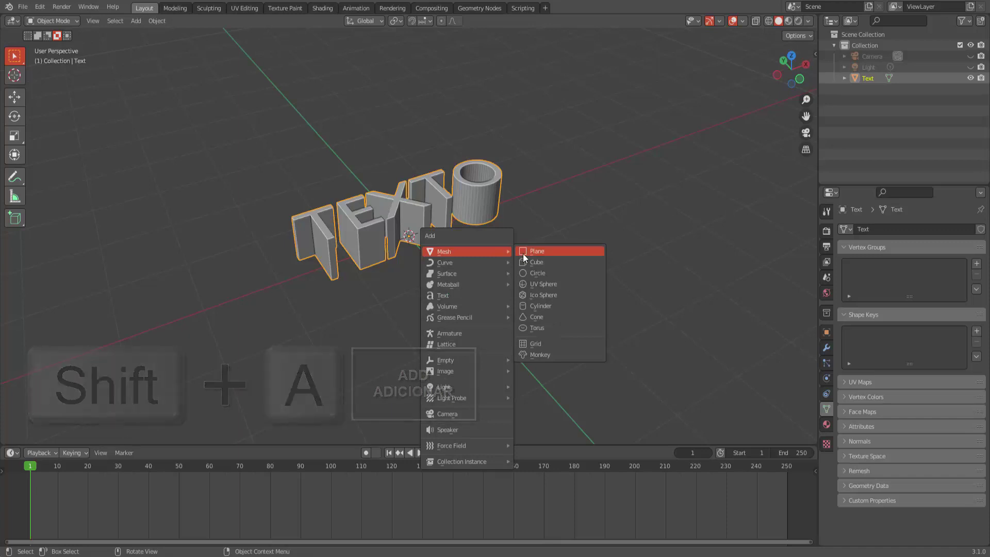
click(533, 262)
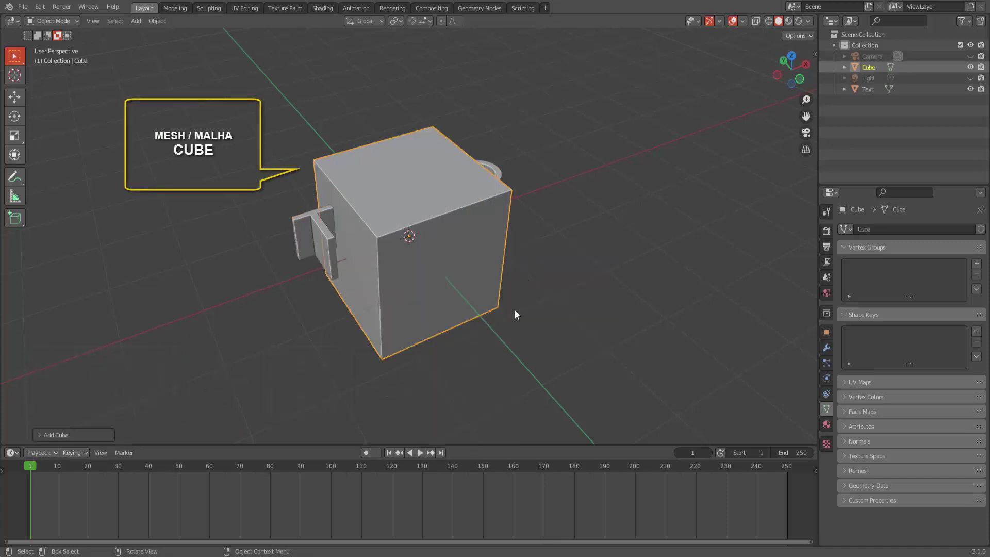
key(s)
key(z)
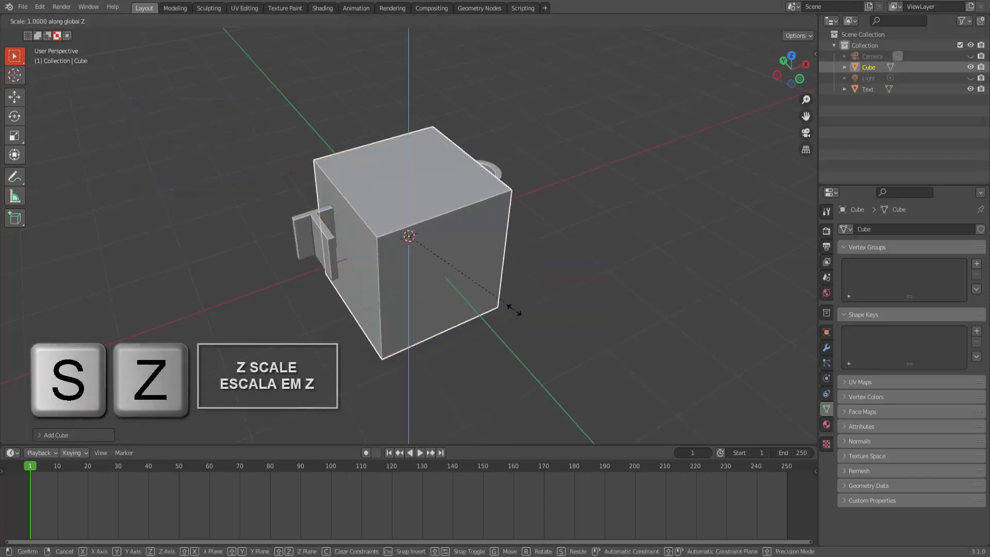
click(490, 268)
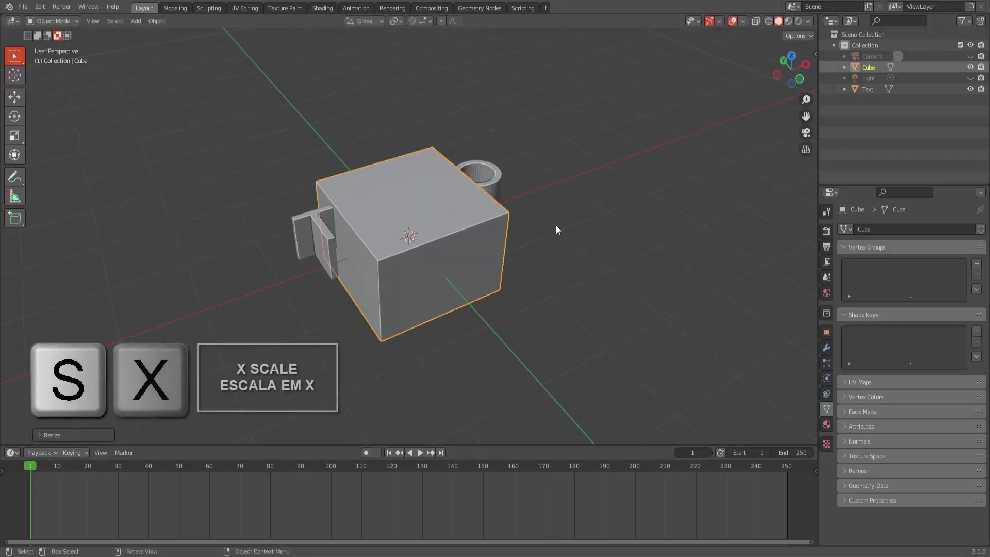
Stretch the cube along X to a little over twice its length and widen it along Y so it surrounds the whole word.
key(s)
key(x)
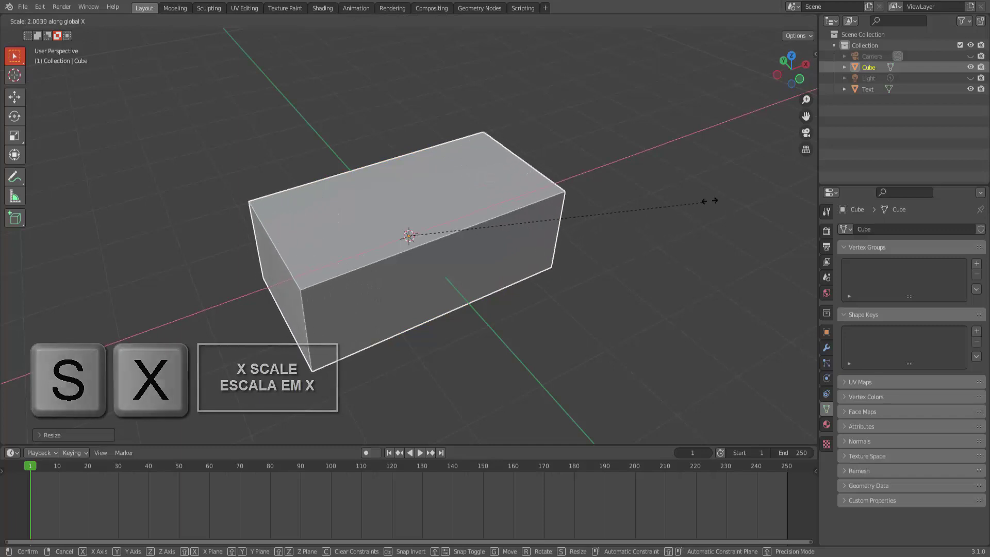
click(753, 191)
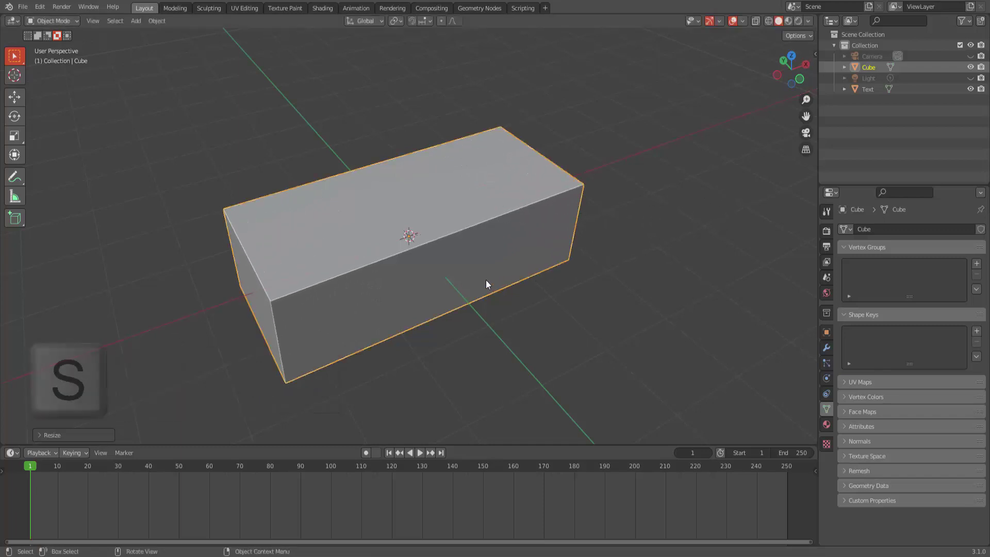
key(s)
key(y)
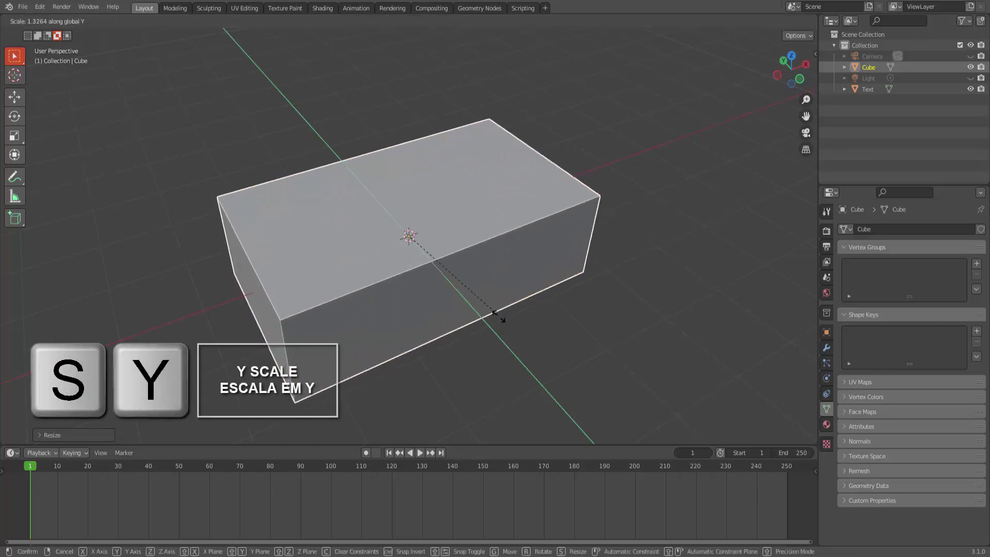
click(506, 336)
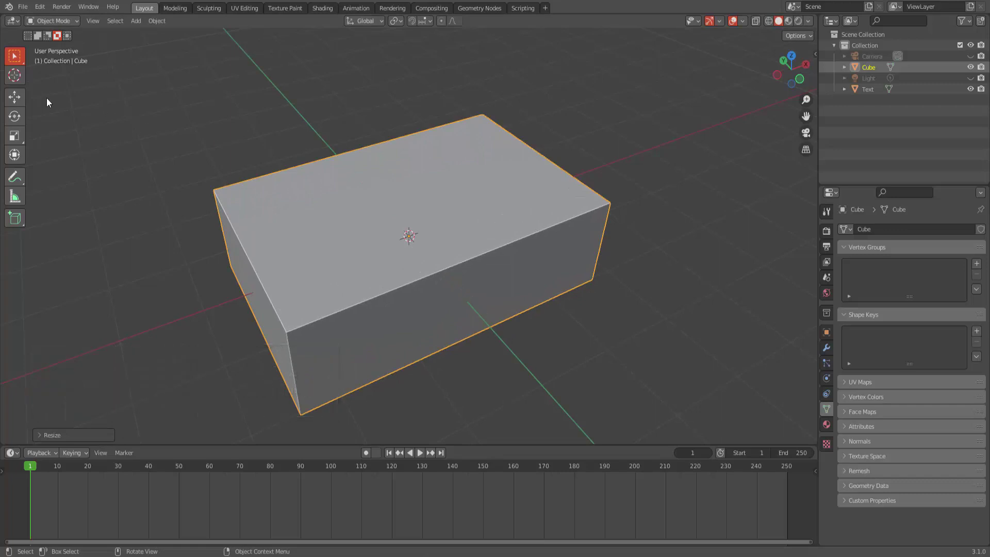
Lower the cube slightly along Z until the letter tops protrude from its upper face, checking the embedded letters with X-ray temporarily on.
click(19, 97)
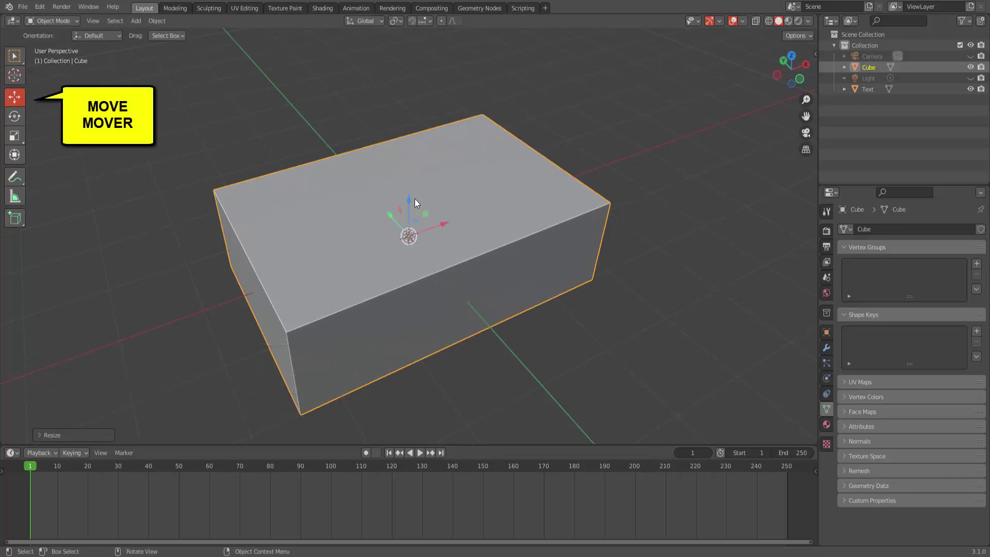
drag(409, 203, 410, 208)
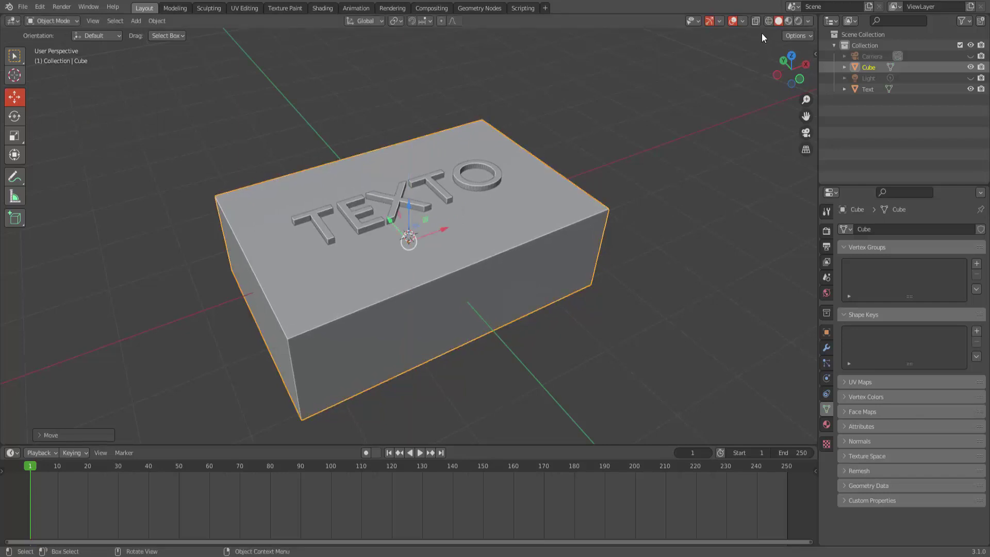
click(756, 21)
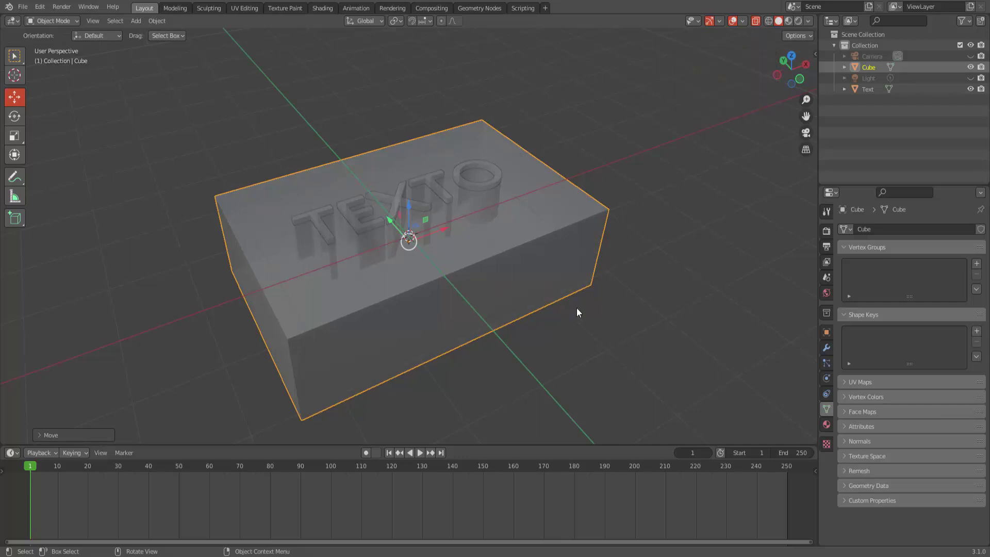
middle_drag(576, 313, 652, 336)
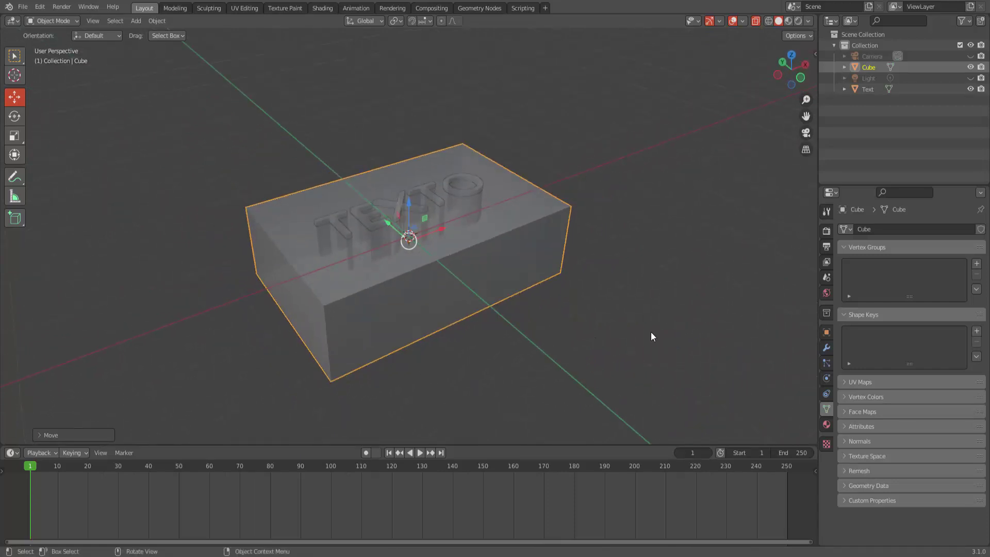
key(ctrl+z)
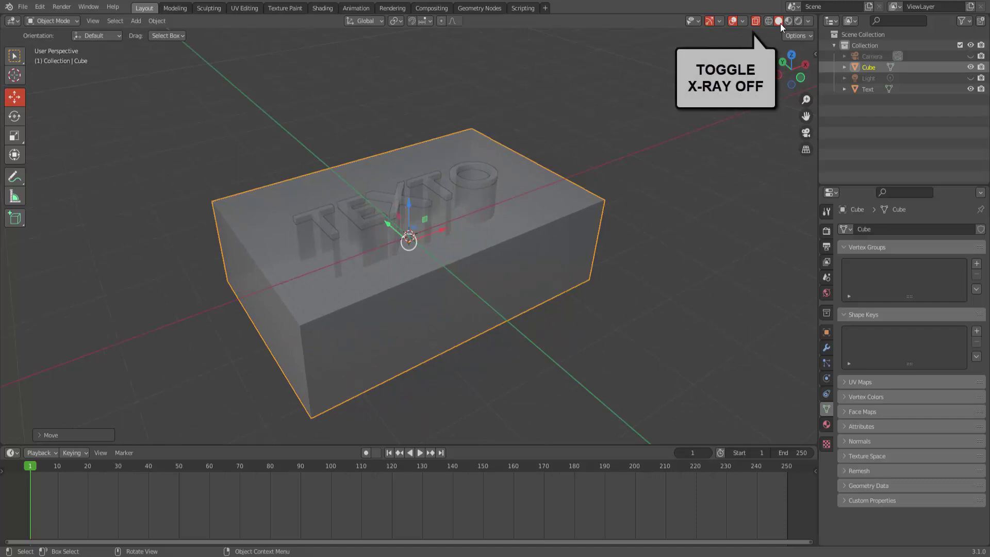
click(755, 21)
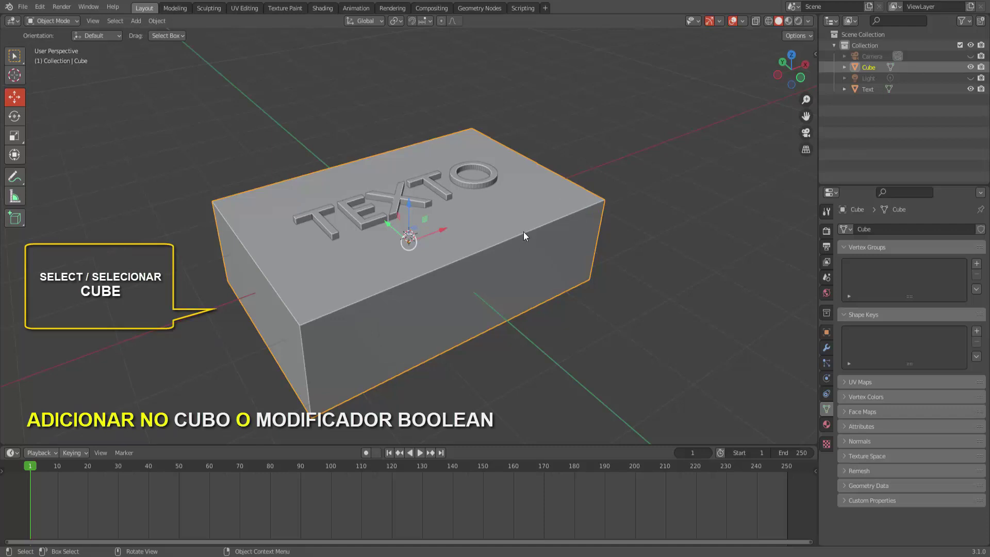
Add a Boolean modifier to the cube, using Difference with the Text object, and apply it.
click(828, 347)
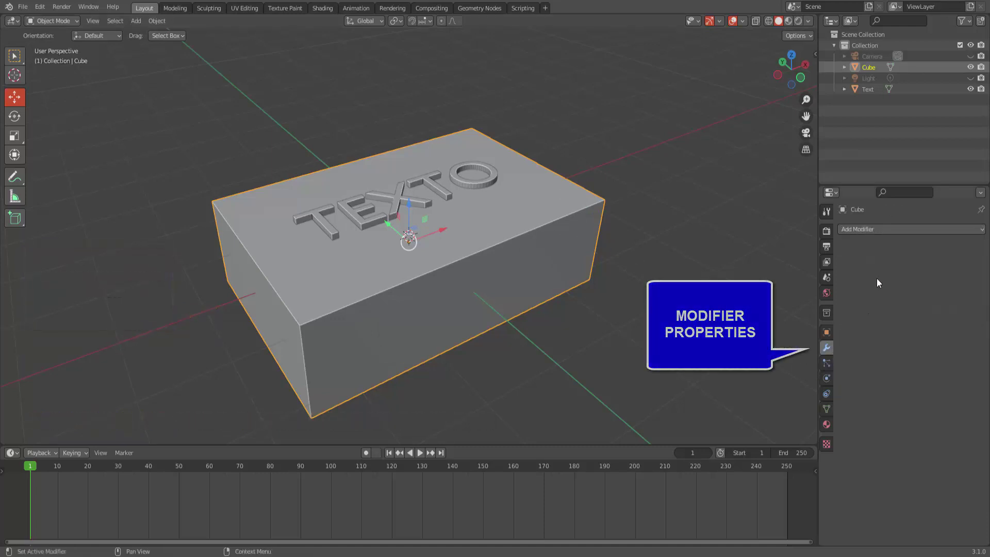
click(870, 227)
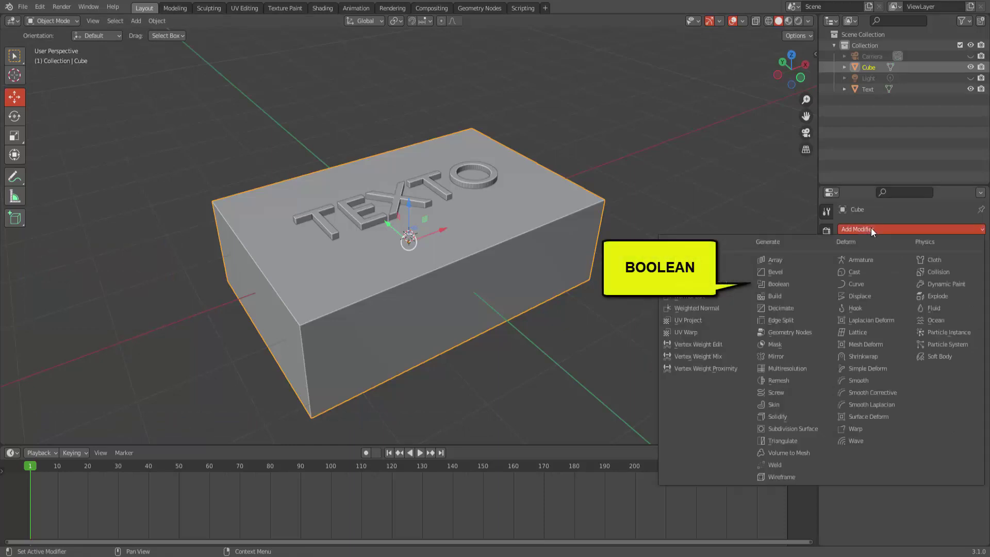
click(780, 284)
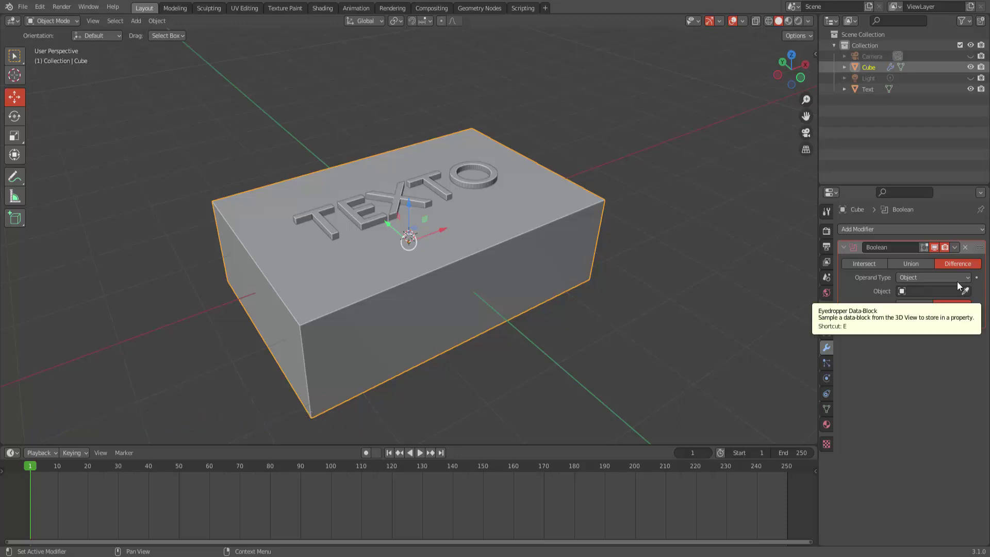
click(917, 286)
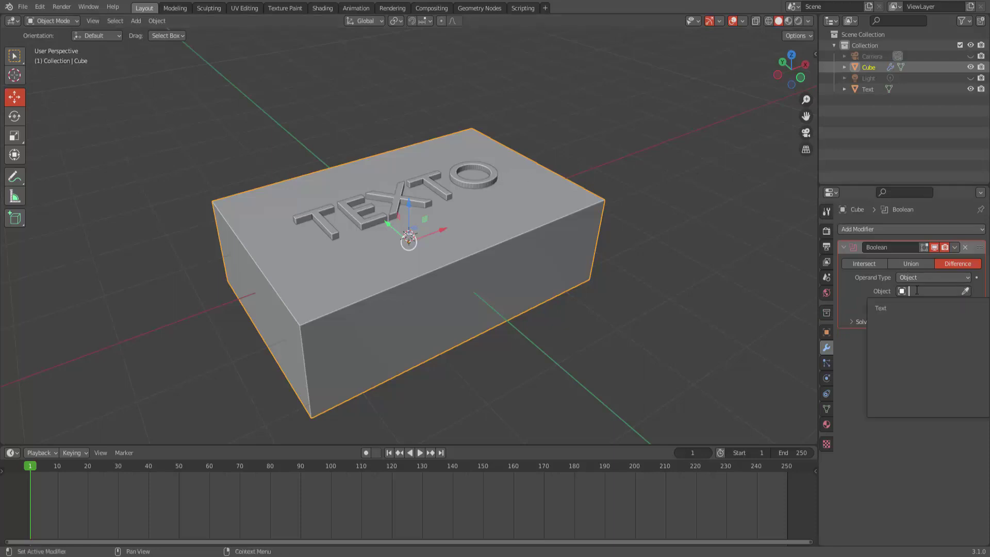
click(888, 308)
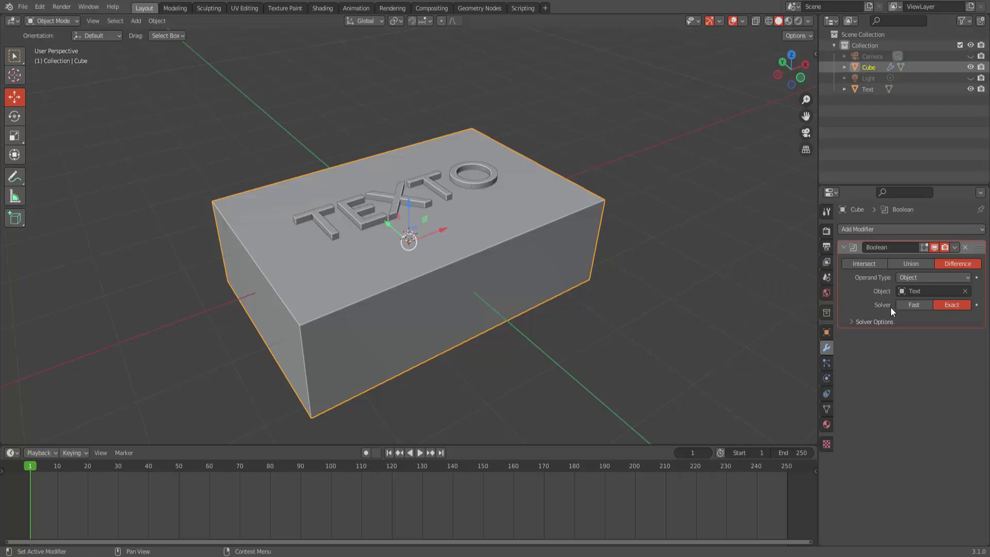
click(954, 247)
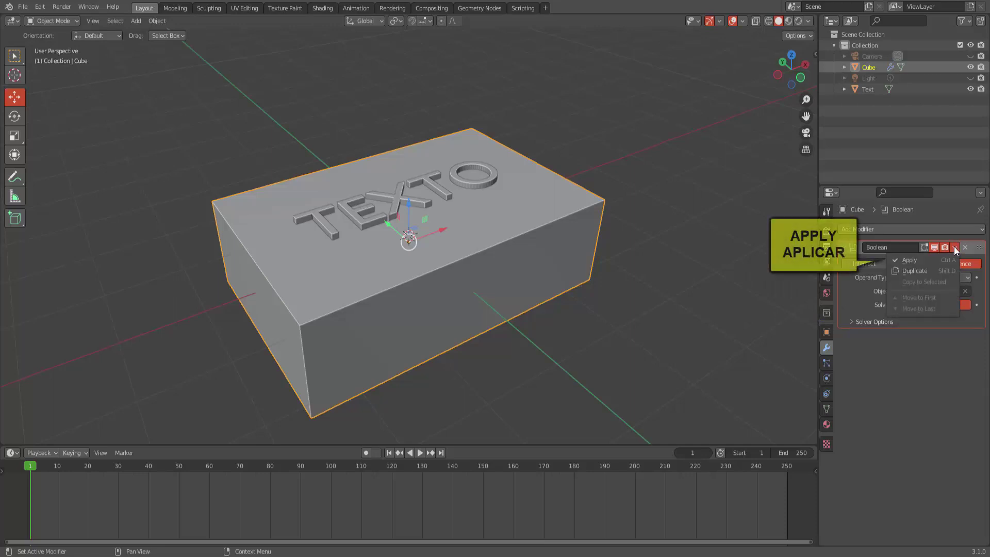
click(910, 262)
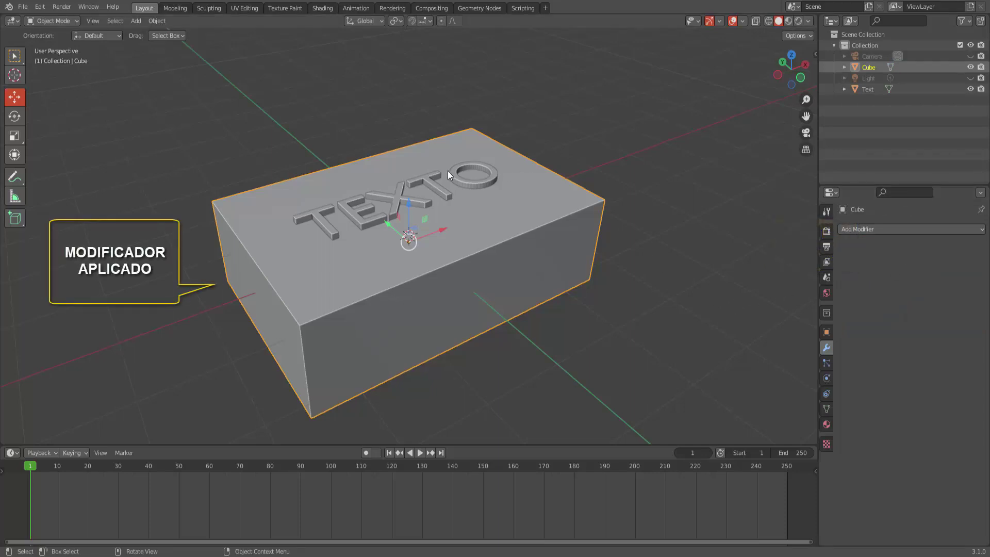
Move the text mesh along X until it is clear of the block, exposing the engraved lettering.
click(430, 176)
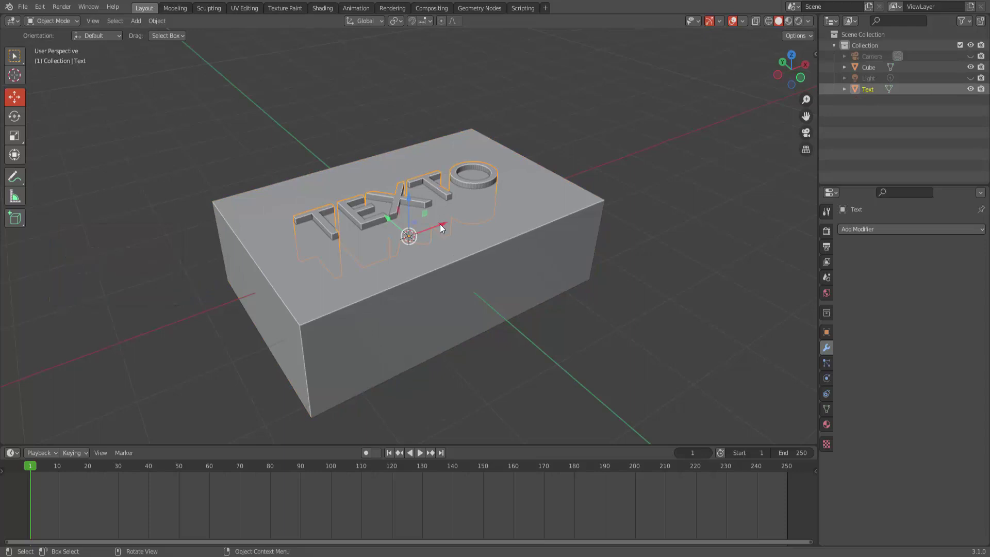
drag(441, 228, 680, 196)
mouse_move(652, 259)
middle_down()
mouse_move(646, 314)
mouse_move(653, 274)
mouse_move(628, 272)
mouse_move(622, 285)
mouse_move(648, 276)
mouse_move(653, 253)
middle_up()
scroll(651, 257, down, 1)
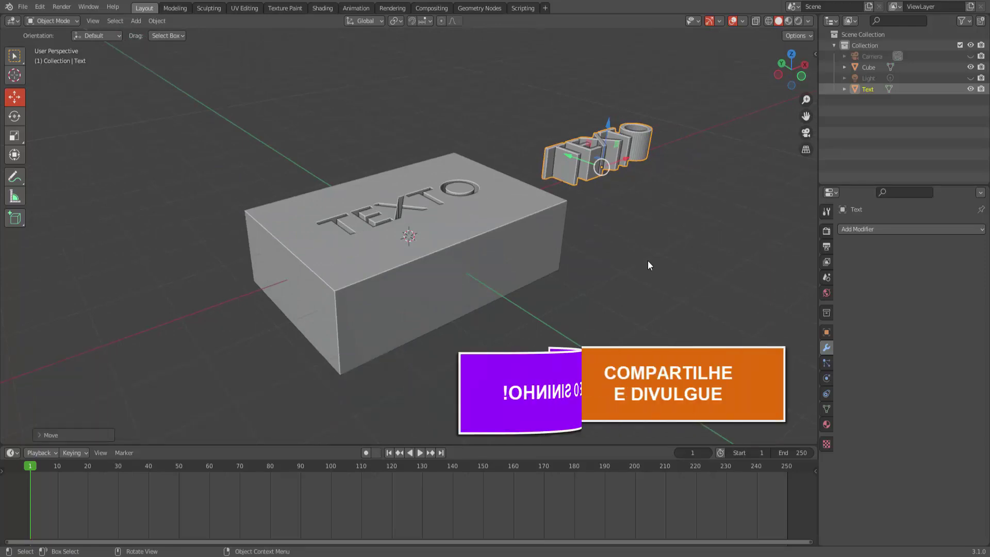
mouse_move(645, 270)
middle_down()
mouse_move(632, 298)
mouse_move(731, 285)
mouse_move(725, 259)
mouse_move(672, 263)
mouse_move(636, 288)
mouse_move(646, 272)
middle_up()
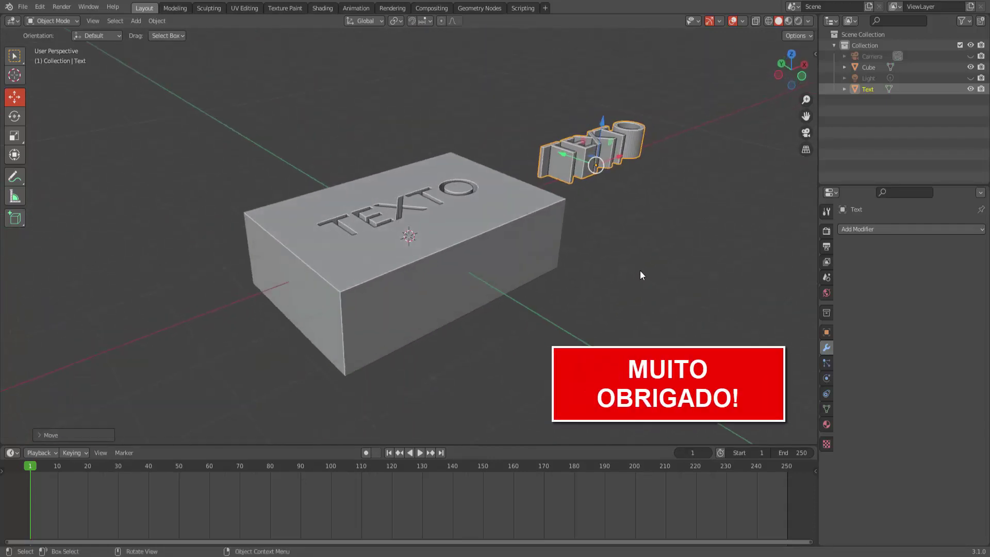